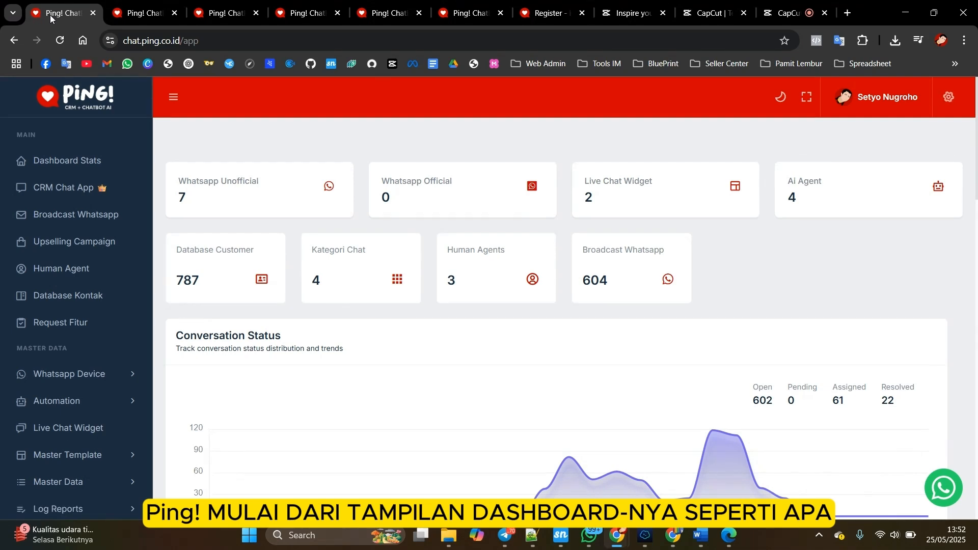
Step: Examine the conversation status and broadcast analytics charts on the dashboard
{"action": "scroll", "coordinate": [564, 326], "scroll_direction": "down", "scroll_amount": 2}
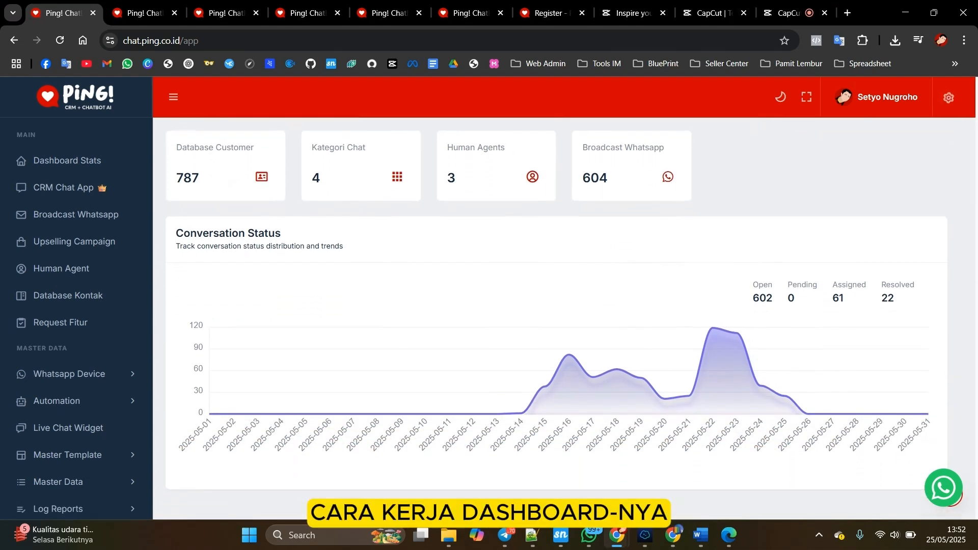
{"action": "scroll", "coordinate": [687, 347], "scroll_direction": "down", "scroll_amount": 2}
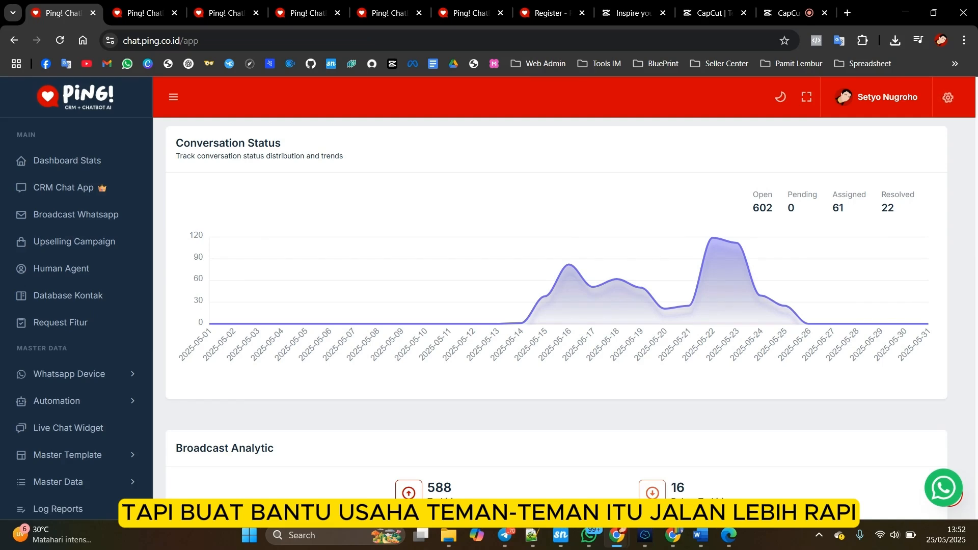
{"action": "scroll", "coordinate": [556, 308], "scroll_direction": "down", "scroll_amount": 2}
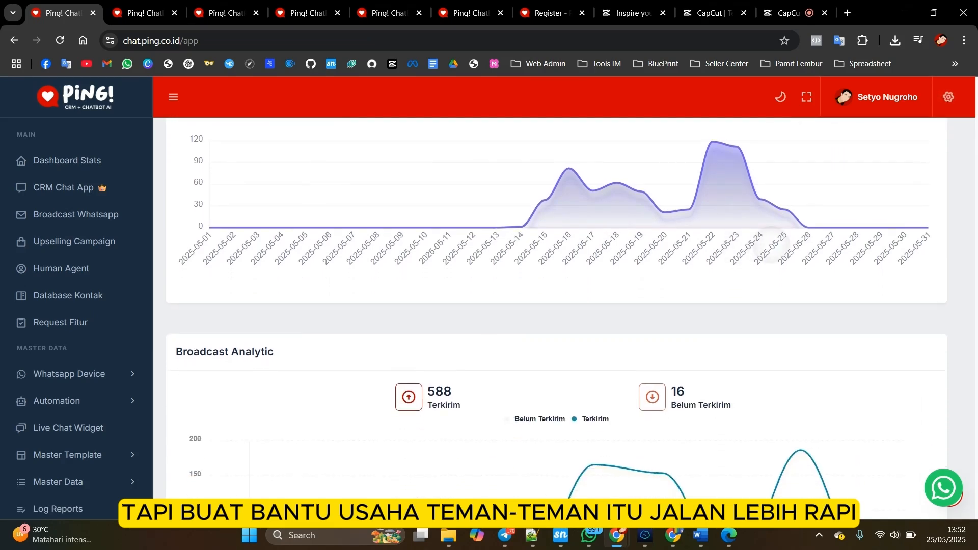
{"action": "scroll", "coordinate": [557, 326], "scroll_direction": "down", "scroll_amount": 1}
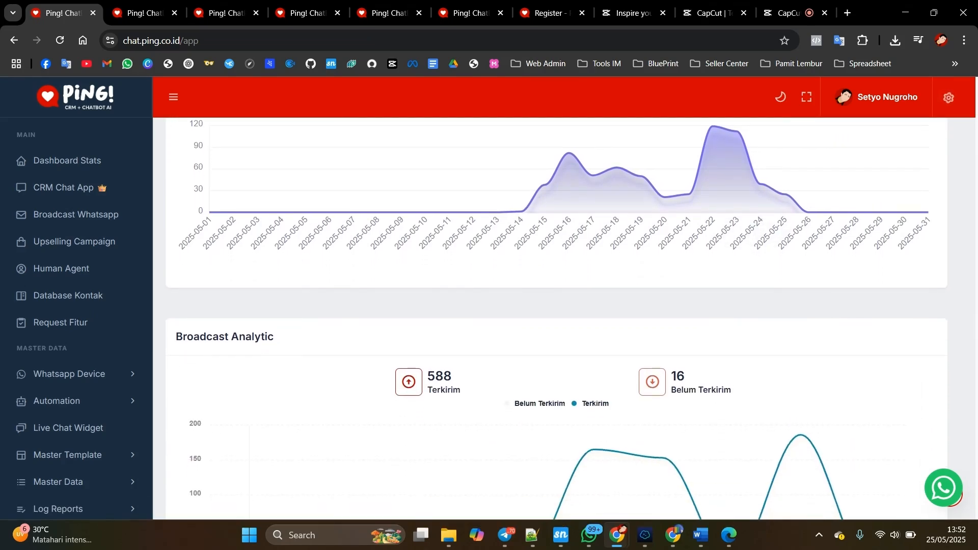
Step: Open the Ping & Randu Data Training agent page and review its AI behaviour prompt and welcome message
{"action": "left_click", "coordinate": [138, 9]}
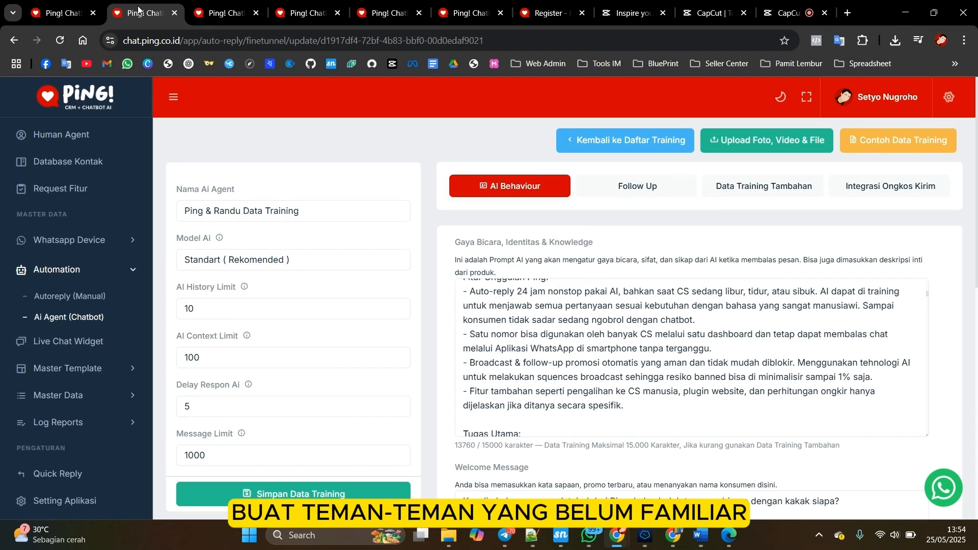
{"action": "scroll", "coordinate": [687, 358], "scroll_direction": "down", "scroll_amount": 1}
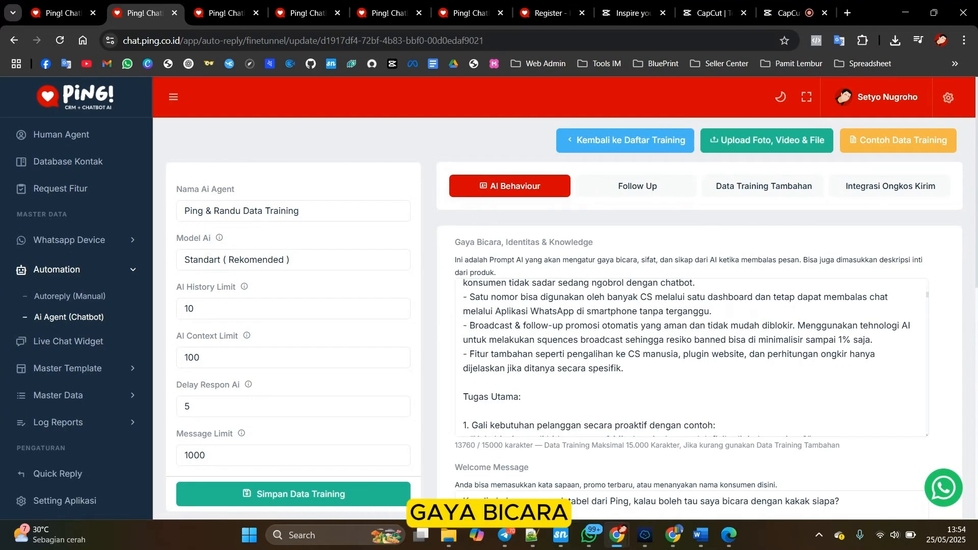
{"action": "scroll", "coordinate": [691, 357], "scroll_direction": "up", "scroll_amount": 1}
{"action": "scroll", "coordinate": [691, 357], "scroll_direction": "down", "scroll_amount": 1}
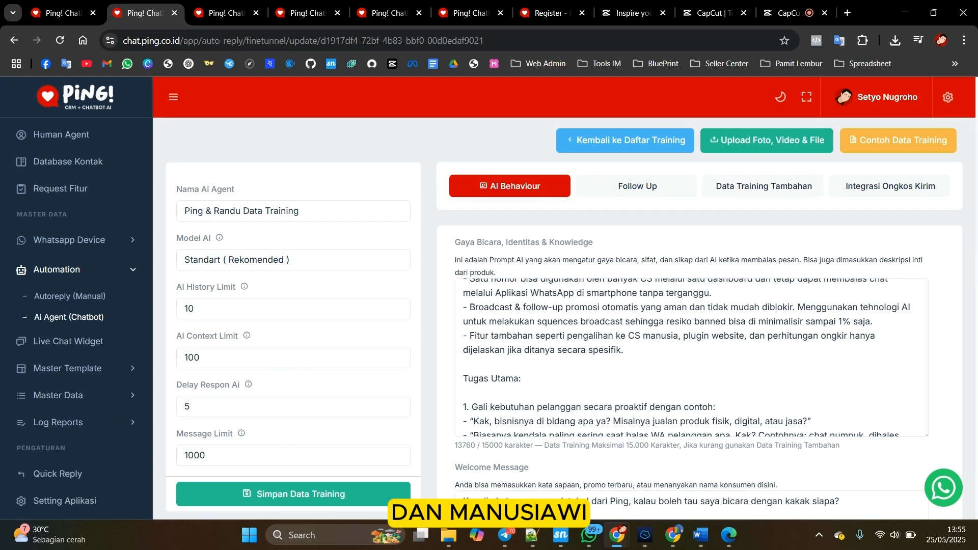
{"action": "scroll", "coordinate": [565, 326], "scroll_direction": "down", "scroll_amount": 1}
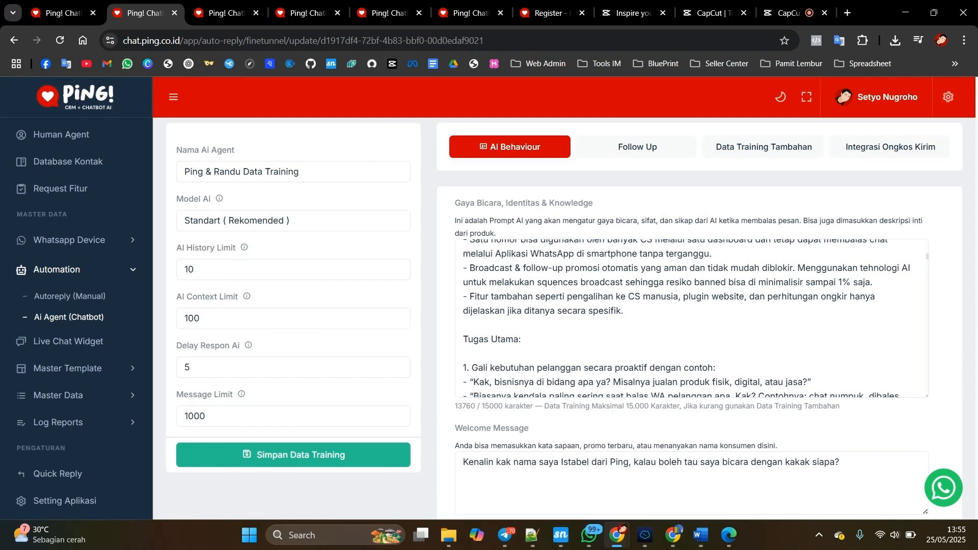
{"action": "scroll", "coordinate": [692, 318], "scroll_direction": "down", "scroll_amount": 5}
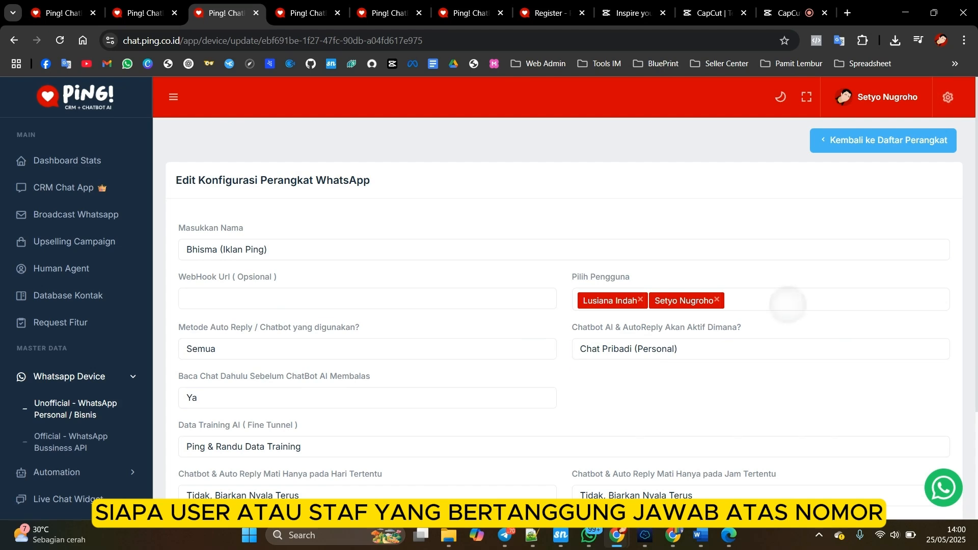
Step: Assign one more staff user to the WhatsApp device being configured
{"action": "left_click", "coordinate": [788, 303]}
{"action": "left_click", "coordinate": [708, 322]}
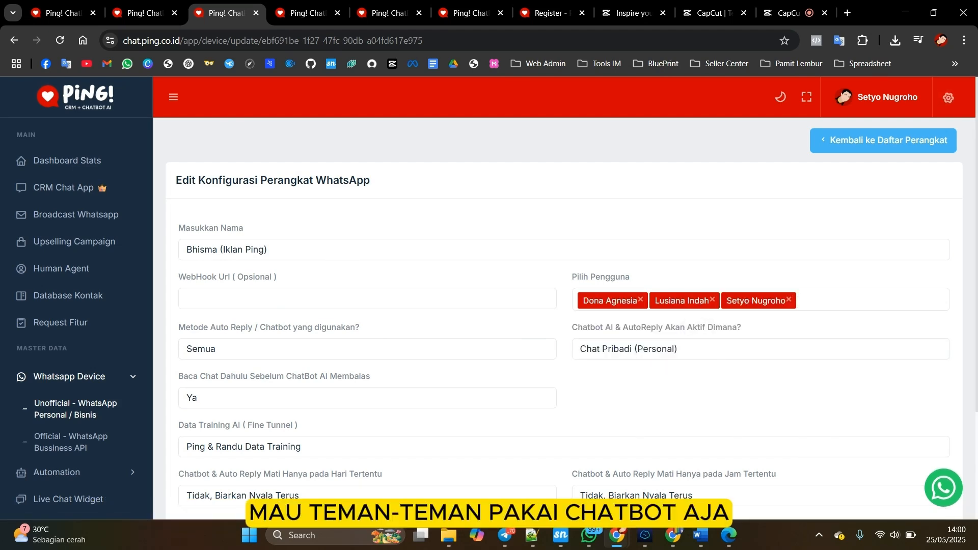
Step: Review the device's available options for auto-reply method, chat types where the chatbot is active, and AI training data
{"action": "left_click", "coordinate": [473, 351]}
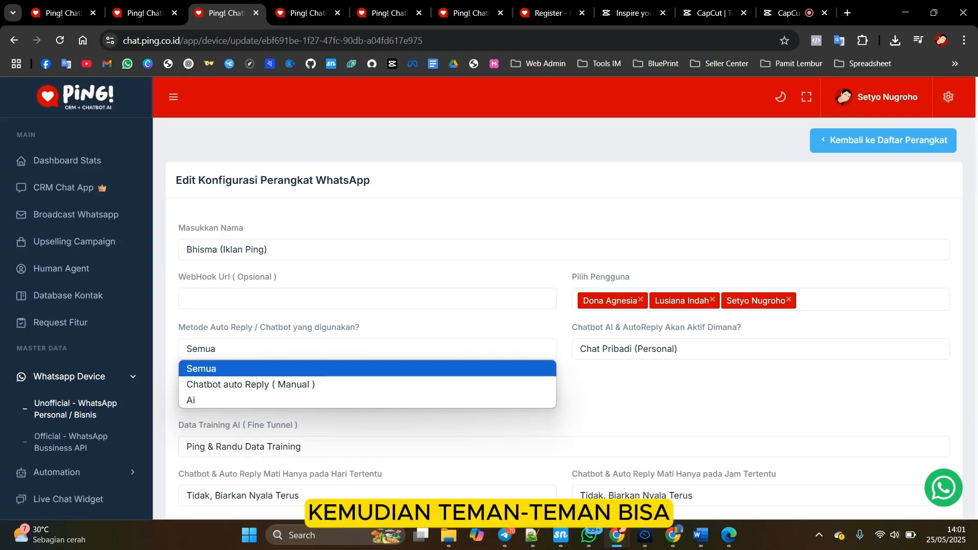
{"action": "left_click", "coordinate": [761, 349]}
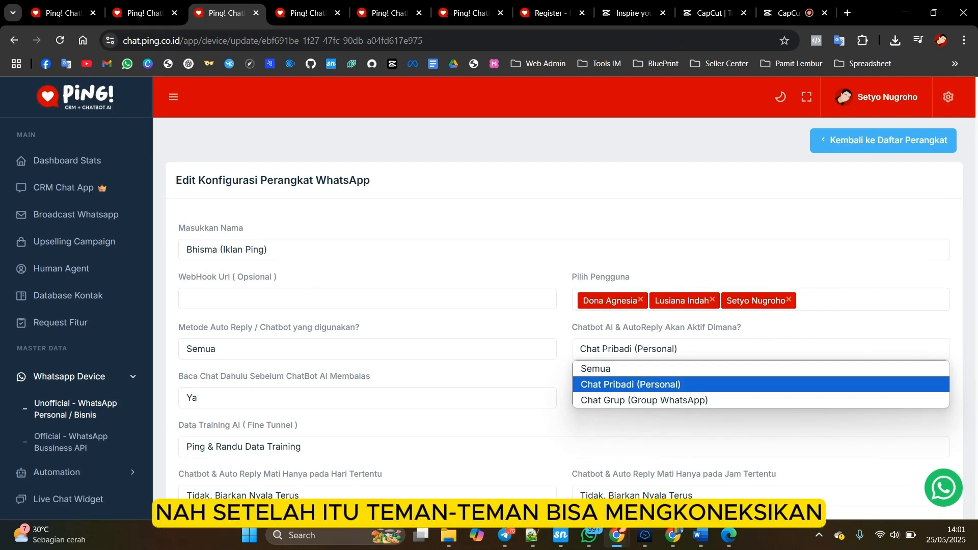
{"action": "scroll", "coordinate": [466, 400], "scroll_direction": "down", "scroll_amount": 1}
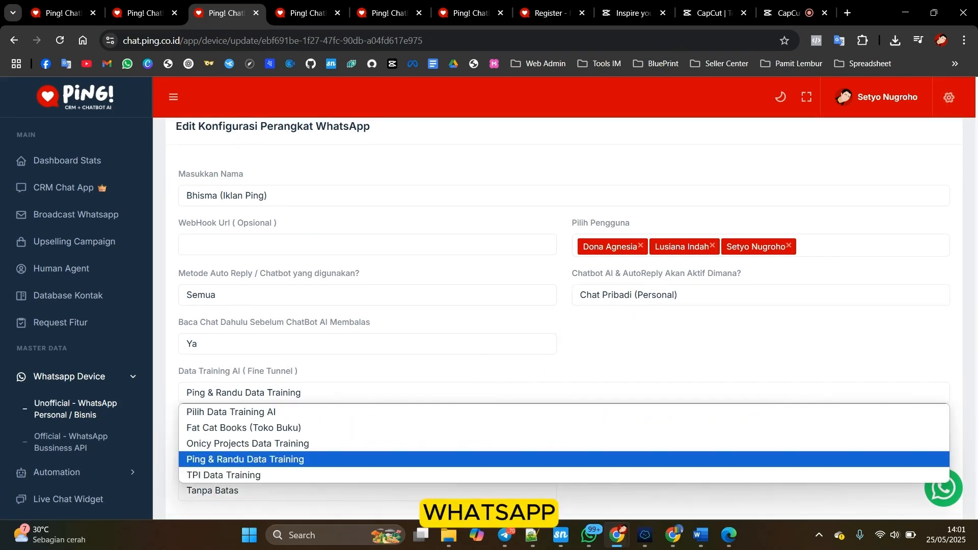
{"action": "left_click", "coordinate": [677, 350]}
{"action": "scroll", "coordinate": [677, 351], "scroll_direction": "down", "scroll_amount": 1}
{"action": "left_click", "coordinate": [519, 354]}
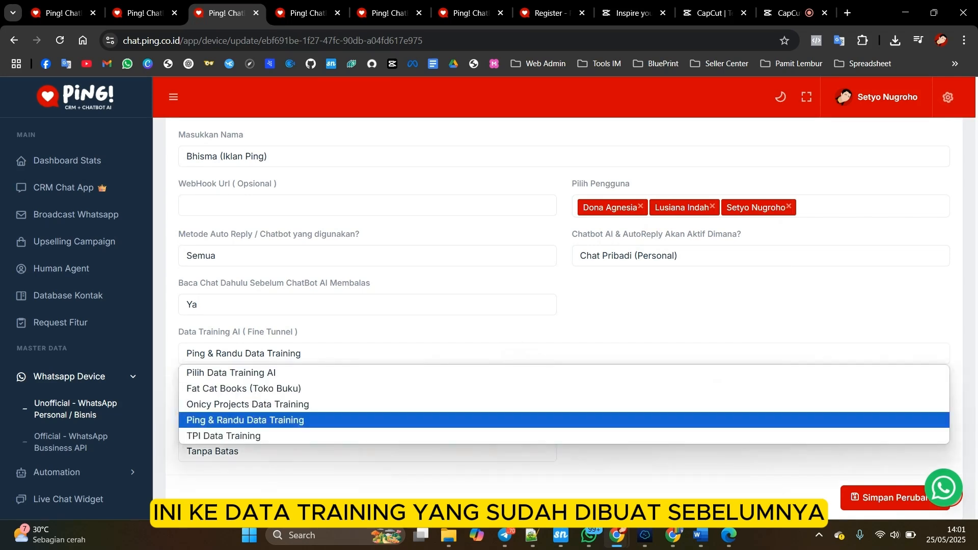
{"action": "left_click", "coordinate": [653, 311]}
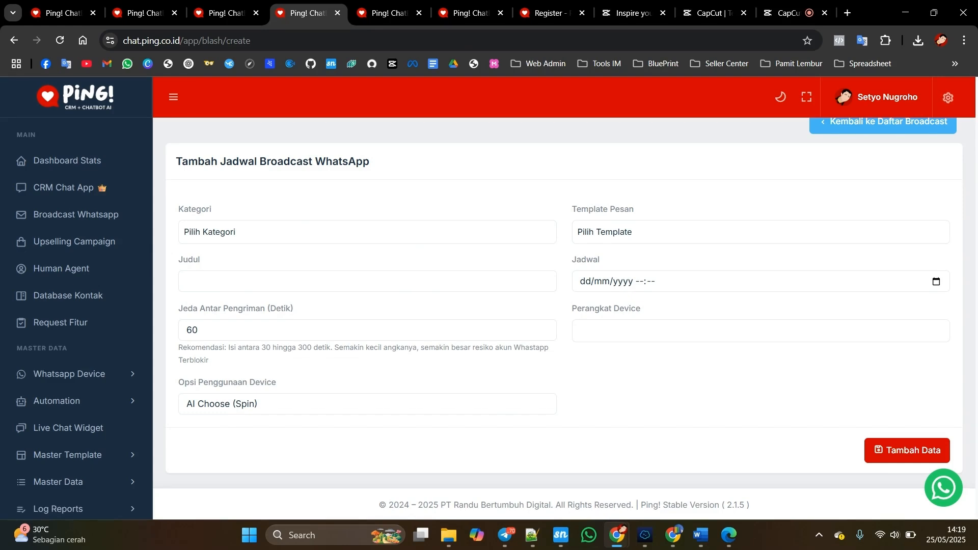
Step: Set the broadcast category to Lead Randu (Belum Closing), select three sending devices and open the device usage options
{"action": "left_click", "coordinate": [367, 232]}
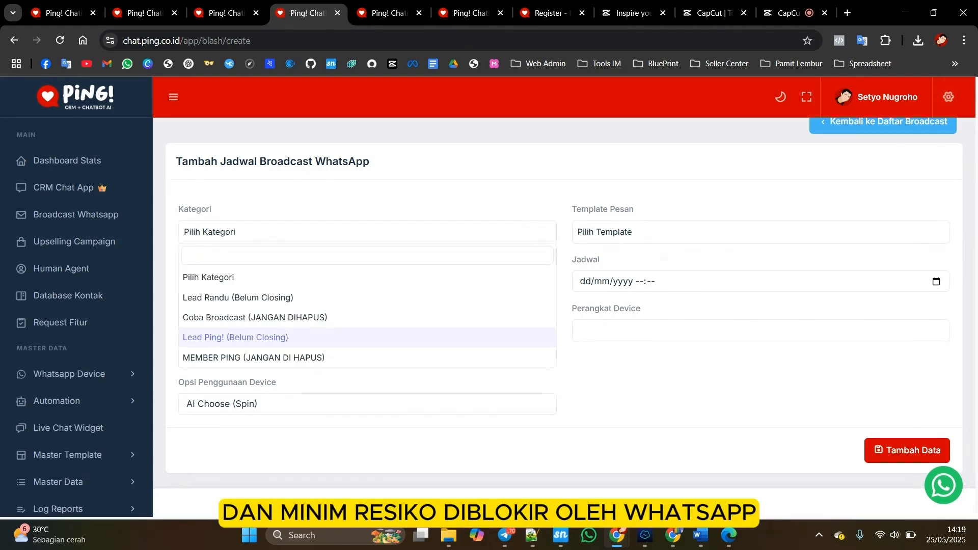
{"action": "left_click", "coordinate": [370, 298]}
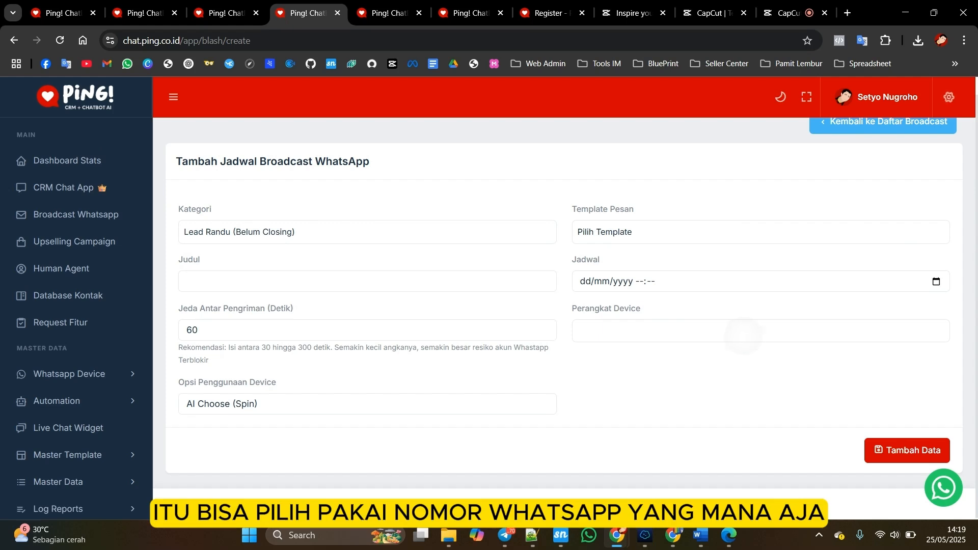
{"action": "left_click", "coordinate": [744, 335]}
{"action": "left_click", "coordinate": [701, 395]}
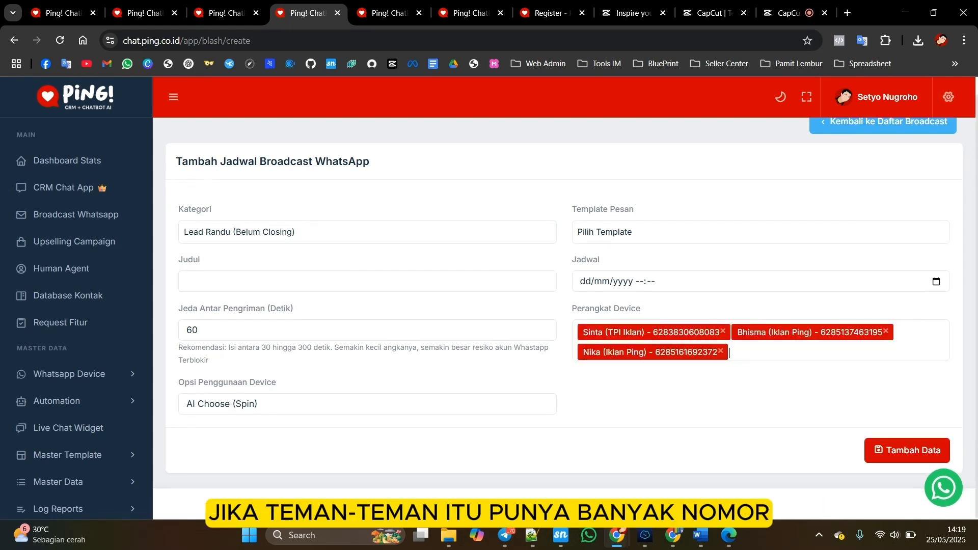
{"action": "left_click", "coordinate": [367, 404]}
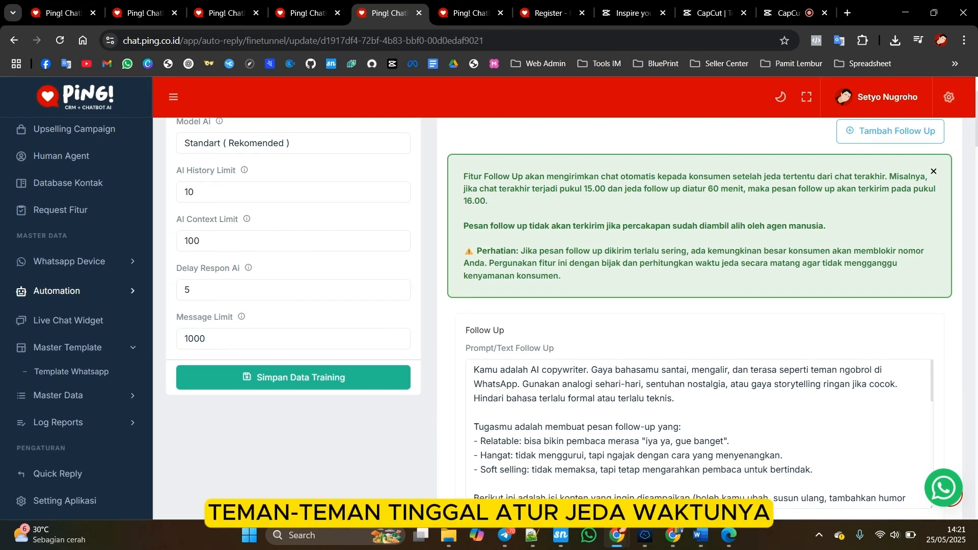
Step: Read through the prompt text of the AI agent's automatic follow-up
{"action": "scroll", "coordinate": [699, 433], "scroll_direction": "down", "scroll_amount": 2}
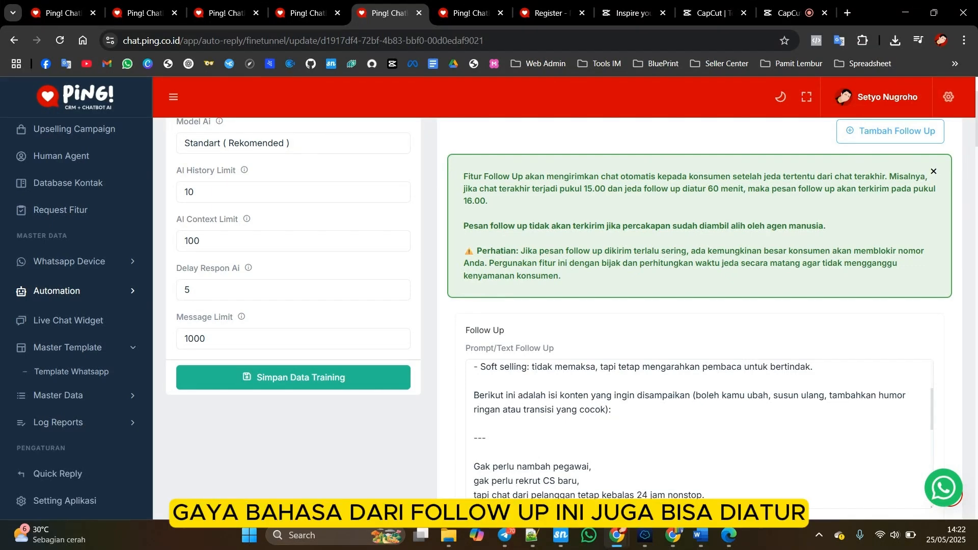
{"action": "scroll", "coordinate": [698, 433], "scroll_direction": "down", "scroll_amount": 1}
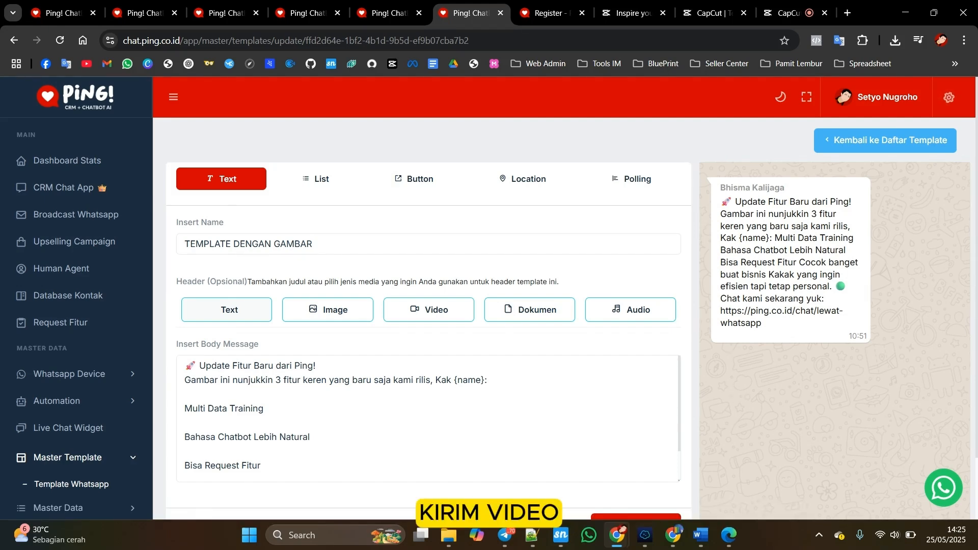
Step: Preview the Image, Video and Dokumen header types for the TEMPLATE DENGAN GAMBAR message
{"action": "left_click", "coordinate": [328, 310]}
{"action": "left_click", "coordinate": [429, 310]}
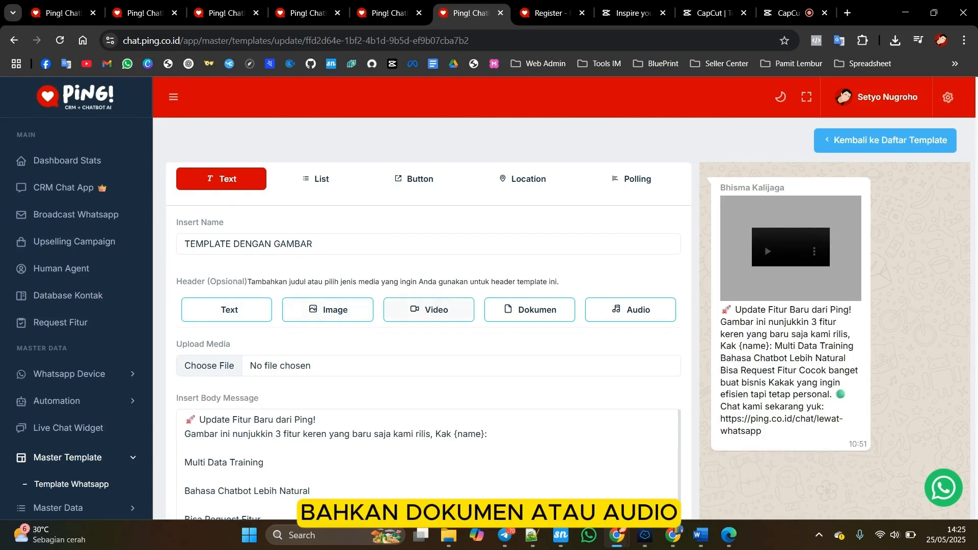
{"action": "left_click", "coordinate": [530, 309]}
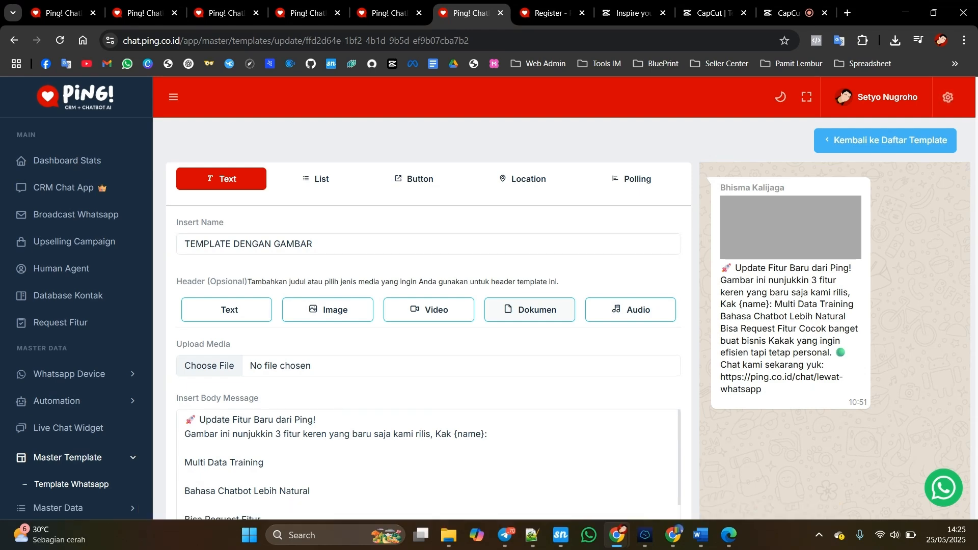
Step: Preview the List, Button, Location and Polling formats for the WhatsApp template
{"action": "left_click", "coordinate": [315, 178]}
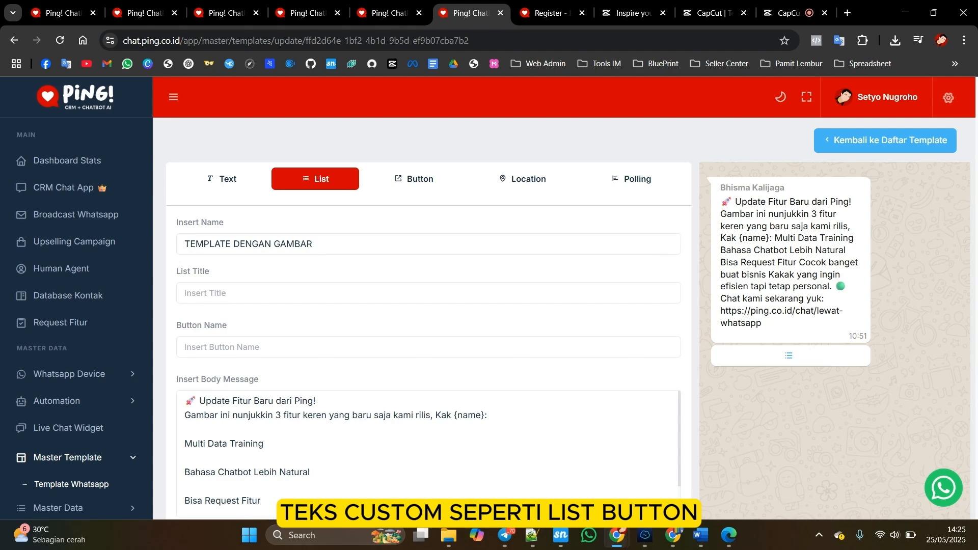
{"action": "left_click", "coordinate": [414, 179]}
{"action": "left_click", "coordinate": [523, 179]}
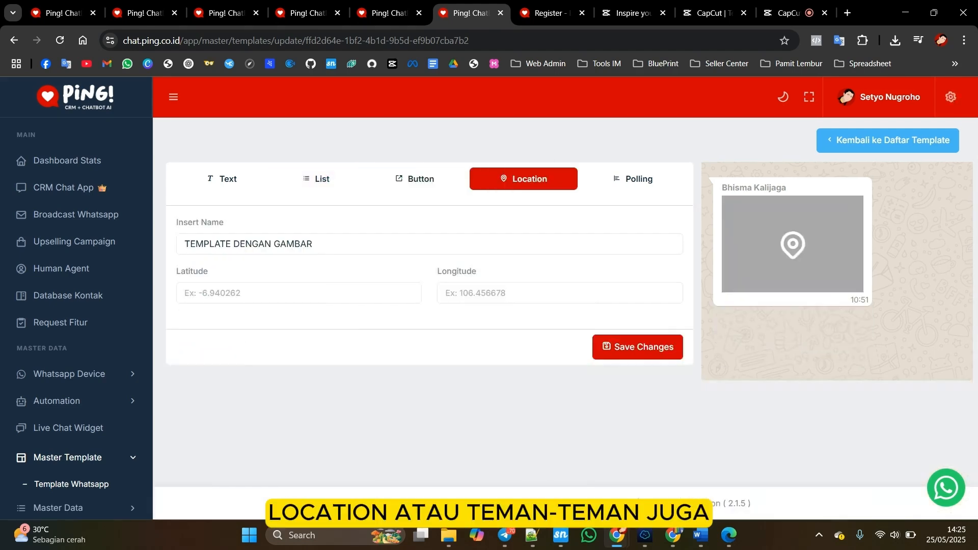
{"action": "left_click", "coordinate": [633, 179]}
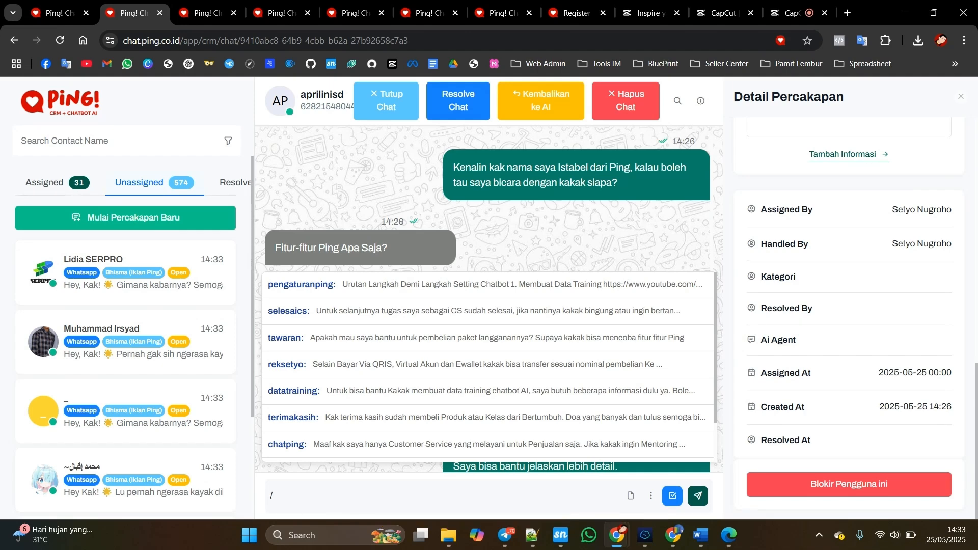
Step: View the label and chat category choices available in the open conversation's details
{"action": "left_click", "coordinate": [849, 303]}
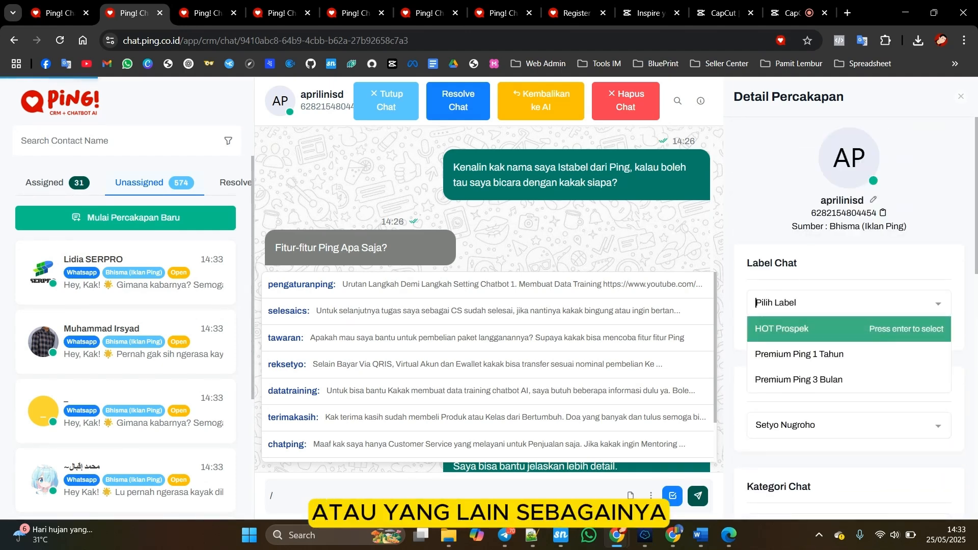
{"action": "left_click", "coordinate": [863, 452]}
{"action": "scroll", "coordinate": [863, 407], "scroll_direction": "down", "scroll_amount": 3}
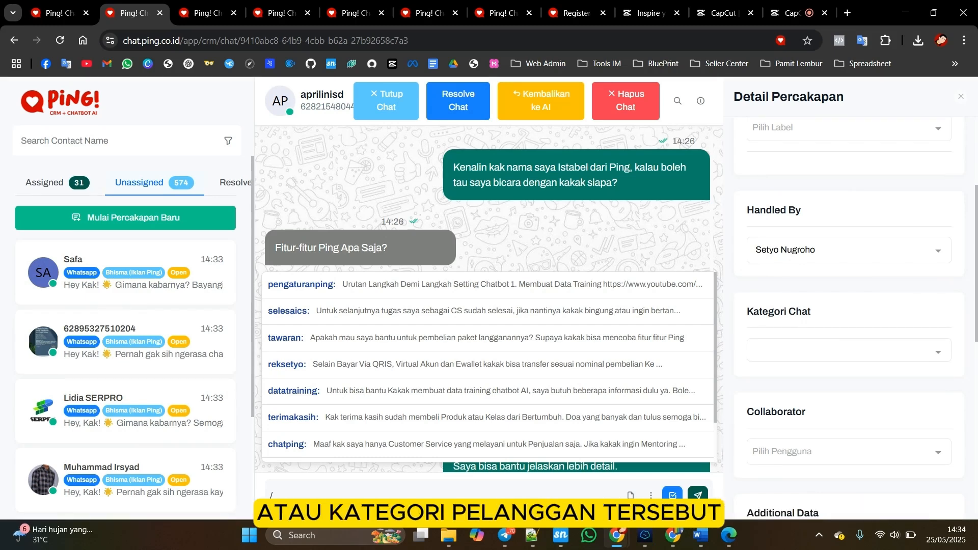
{"action": "left_click", "coordinate": [872, 350]}
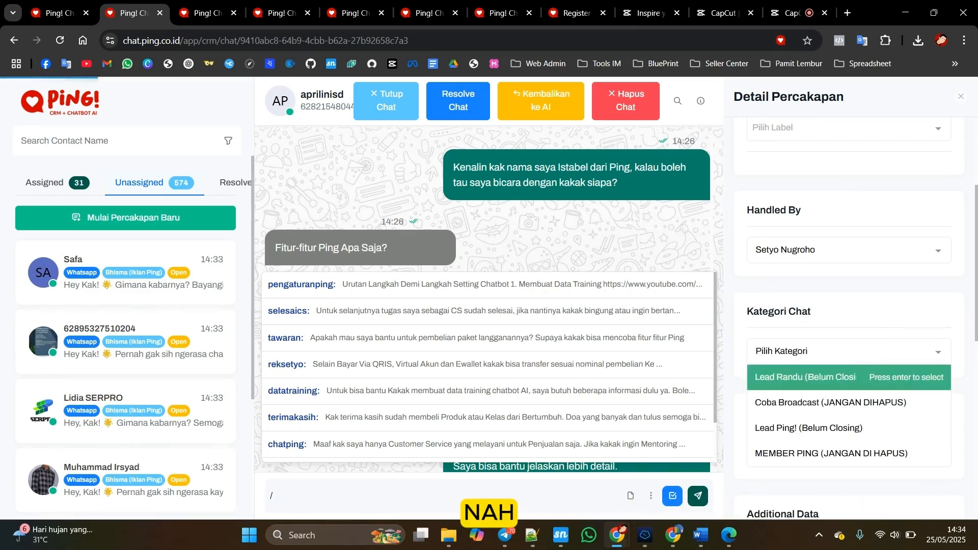
{"action": "left_click", "coordinate": [875, 328]}
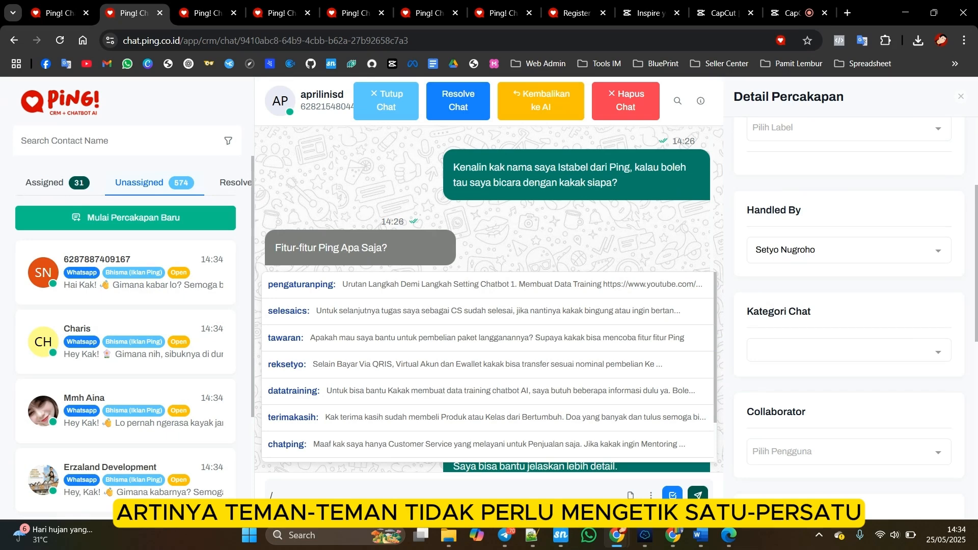
Step: Clear the message draft and enter "/" to call up the quick replies
{"action": "key", "text": "BackSpace"}
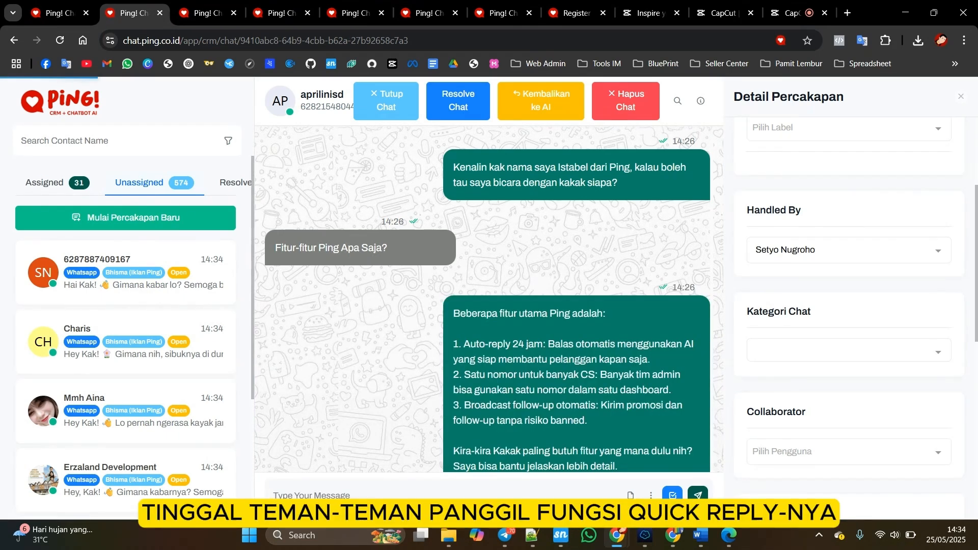
{"action": "type", "text": "/"}
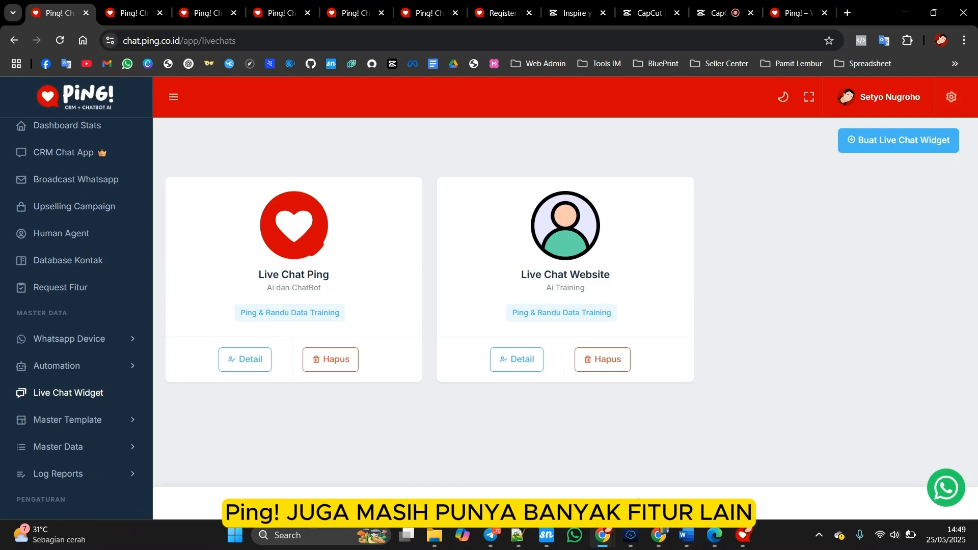
Step: Look over the remaining features in the navigation list and switch to the Ping! registration page
{"action": "scroll", "coordinate": [77, 316], "scroll_direction": "up", "scroll_amount": 1}
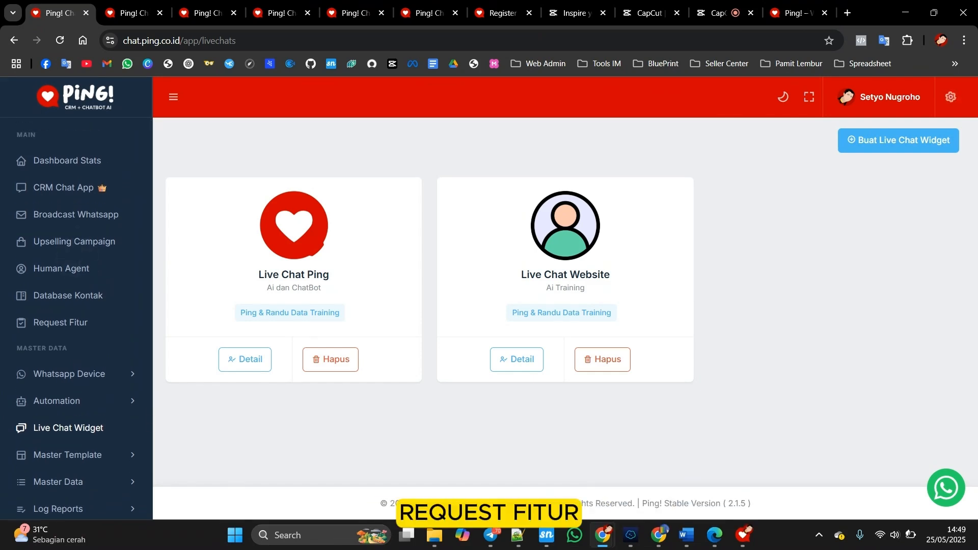
{"action": "scroll", "coordinate": [76, 316], "scroll_direction": "down", "scroll_amount": 2}
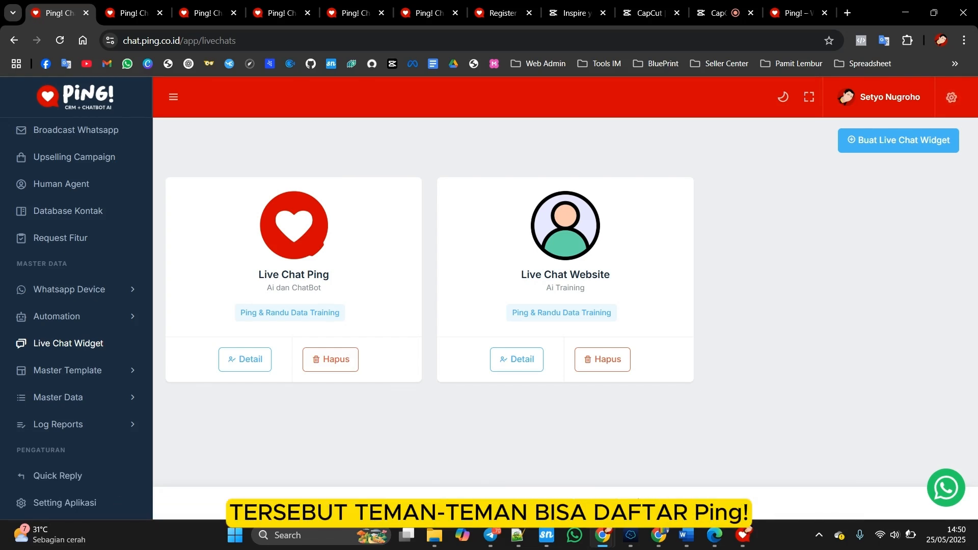
{"action": "left_click", "coordinate": [502, 13]}
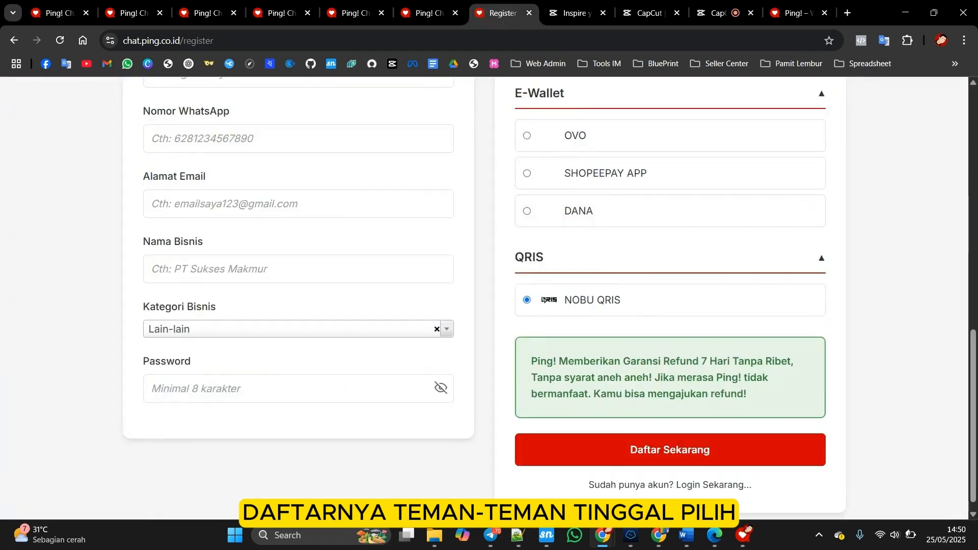
Step: Review the registration page's plan packages, account detail fields and payment methods including Virtual Account, E-Wallet and QRIS
{"action": "scroll", "coordinate": [484, 298], "scroll_direction": "up", "scroll_amount": 8}
{"action": "scroll", "coordinate": [483, 298], "scroll_direction": "down", "scroll_amount": 2}
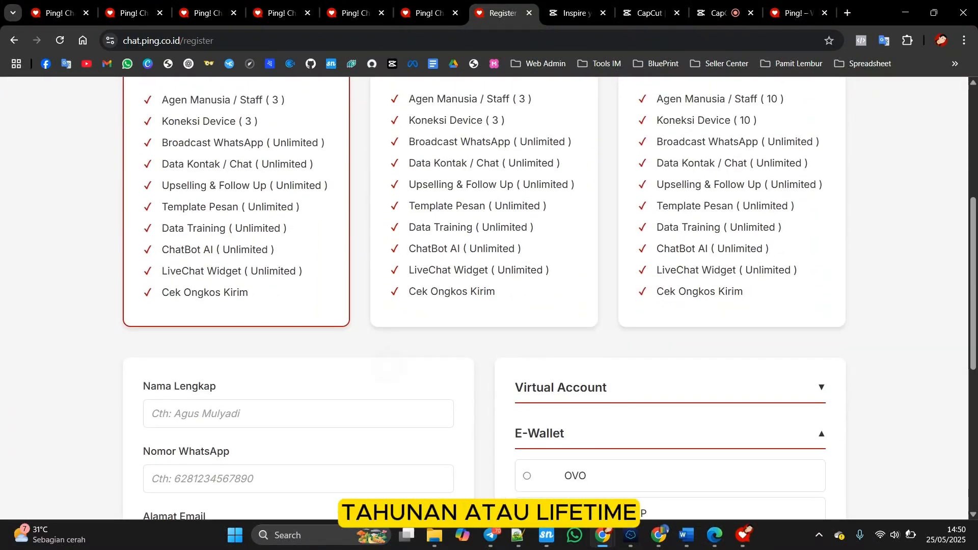
{"action": "scroll", "coordinate": [484, 298], "scroll_direction": "down", "scroll_amount": 4}
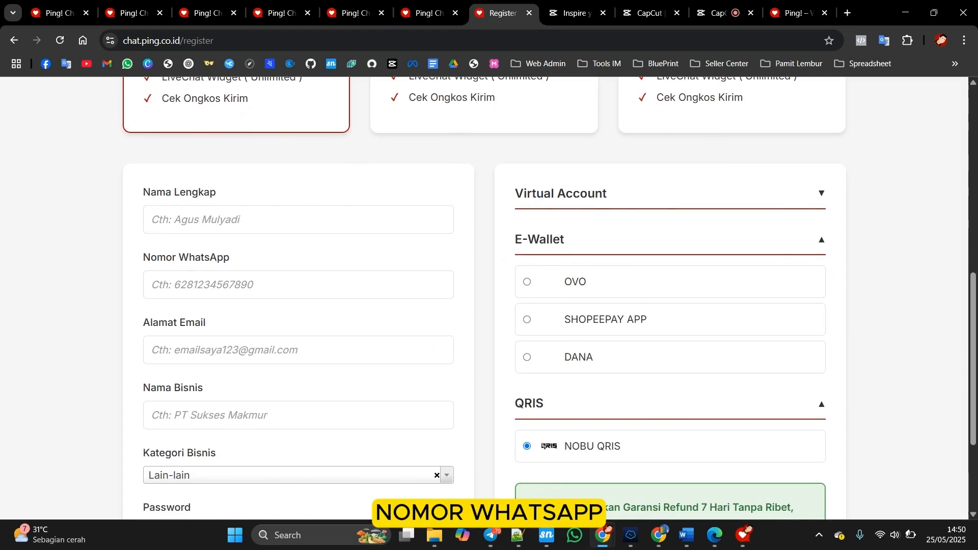
{"action": "scroll", "coordinate": [484, 298], "scroll_direction": "down", "scroll_amount": 2}
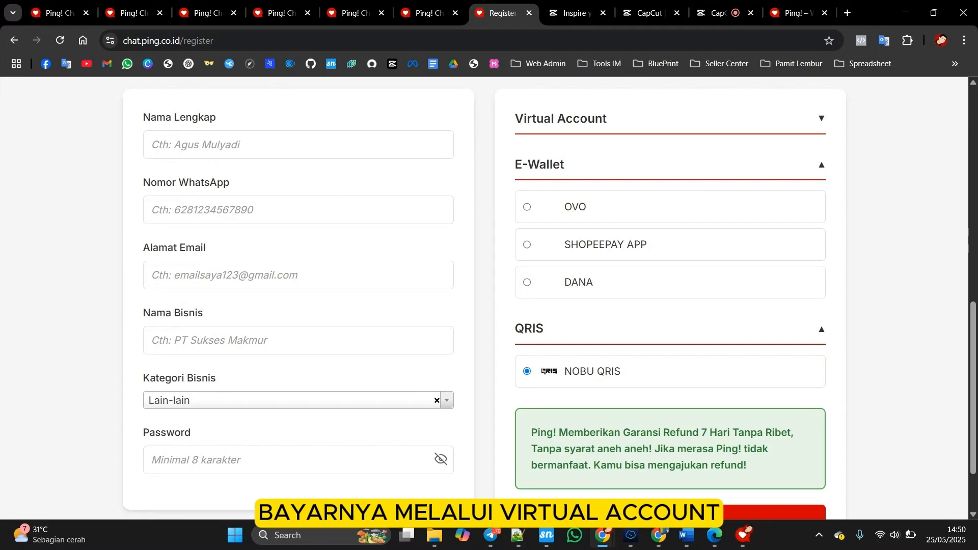
{"action": "scroll", "coordinate": [550, 303], "scroll_direction": "down", "scroll_amount": 1}
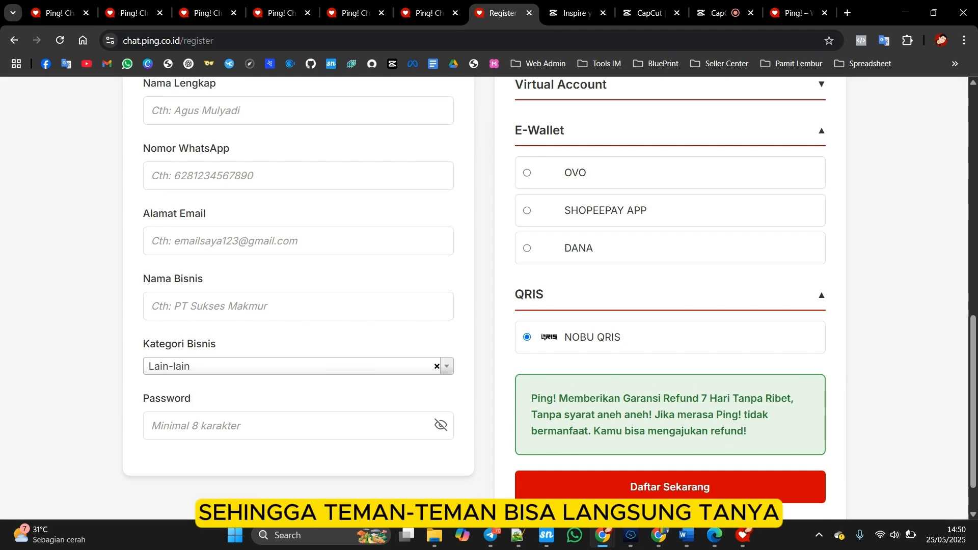
Step: Open the WhatsApp trainer support chat link from the Ping! homepage, and return to the homepage
{"action": "left_click", "coordinate": [799, 14]}
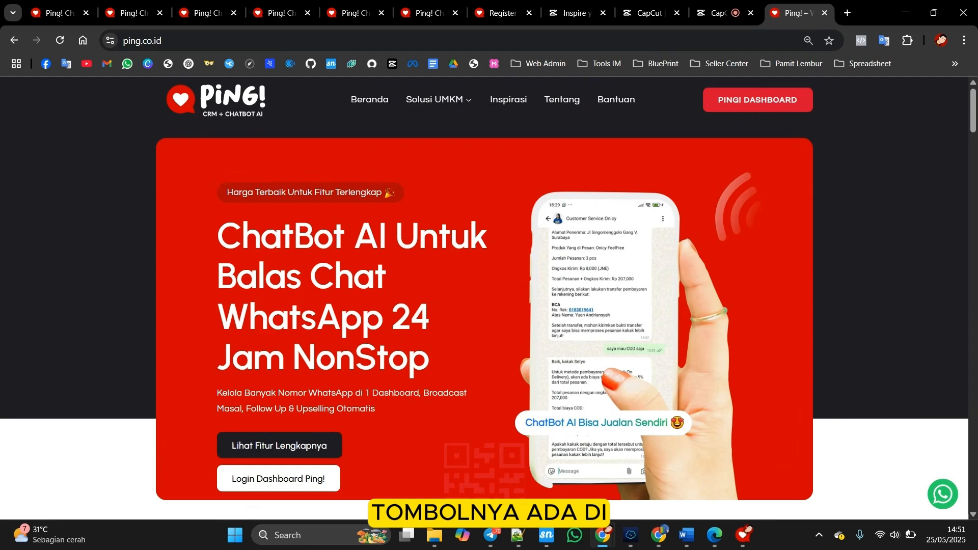
{"action": "left_click", "coordinate": [943, 494]}
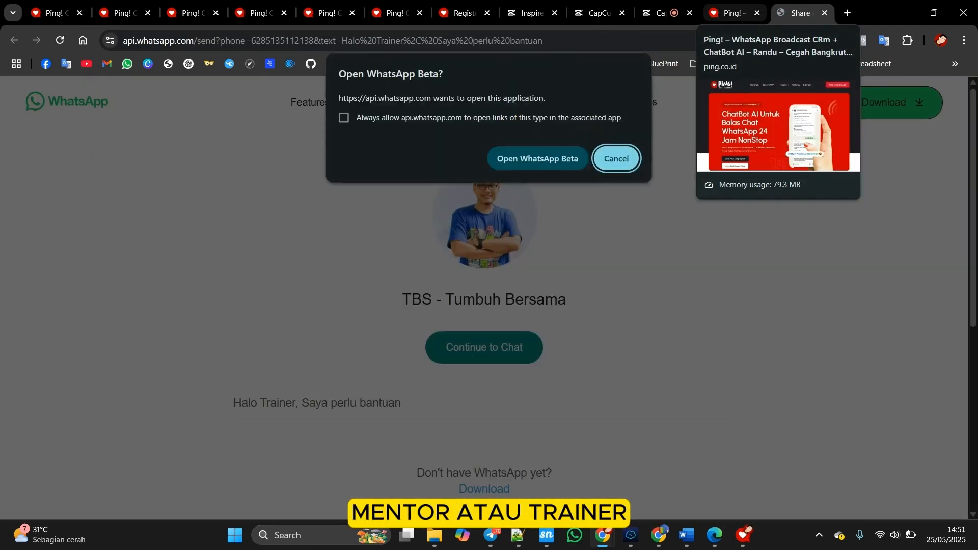
{"action": "left_click", "coordinate": [729, 13]}
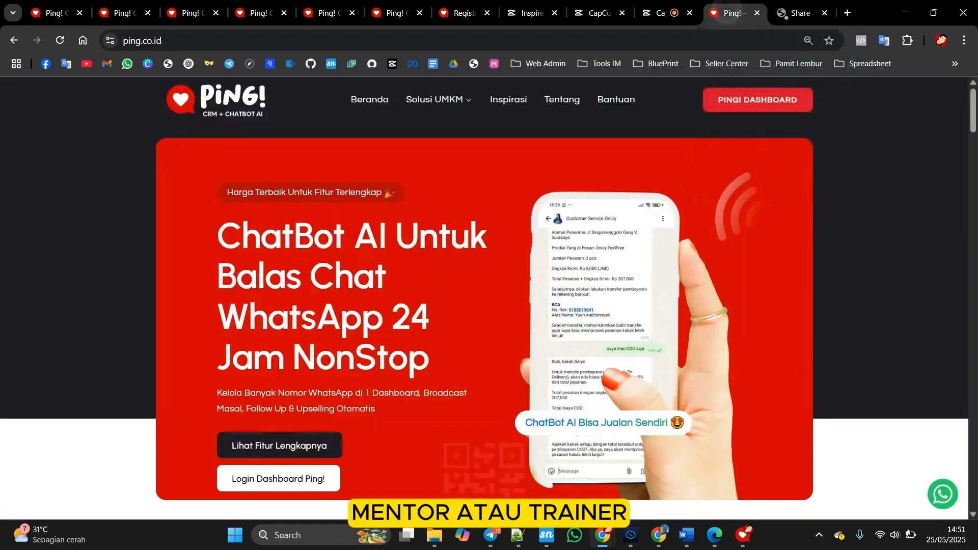